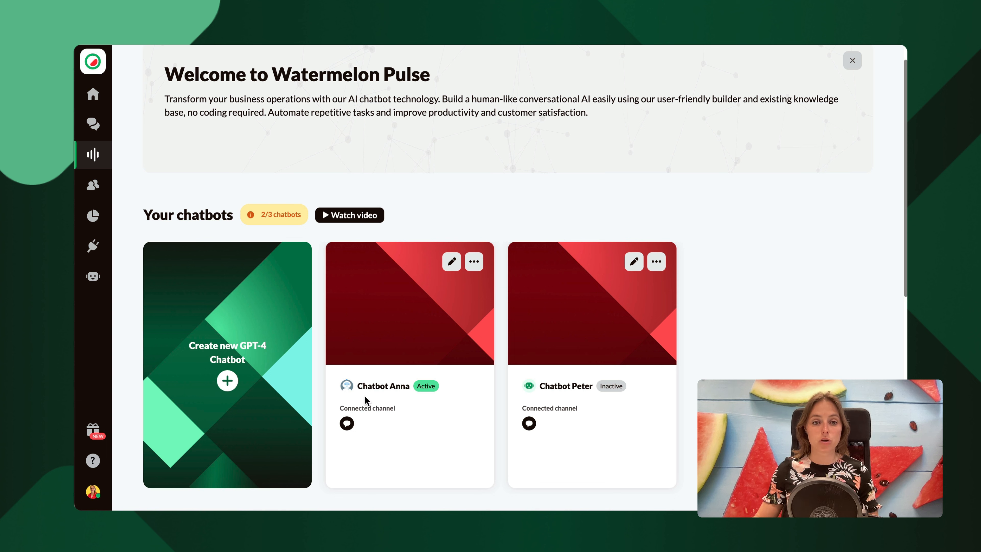
Open Chatbot Anna's instructions and create a category named "Orders".
{"action": "left_click", "coordinate": [378, 388]}
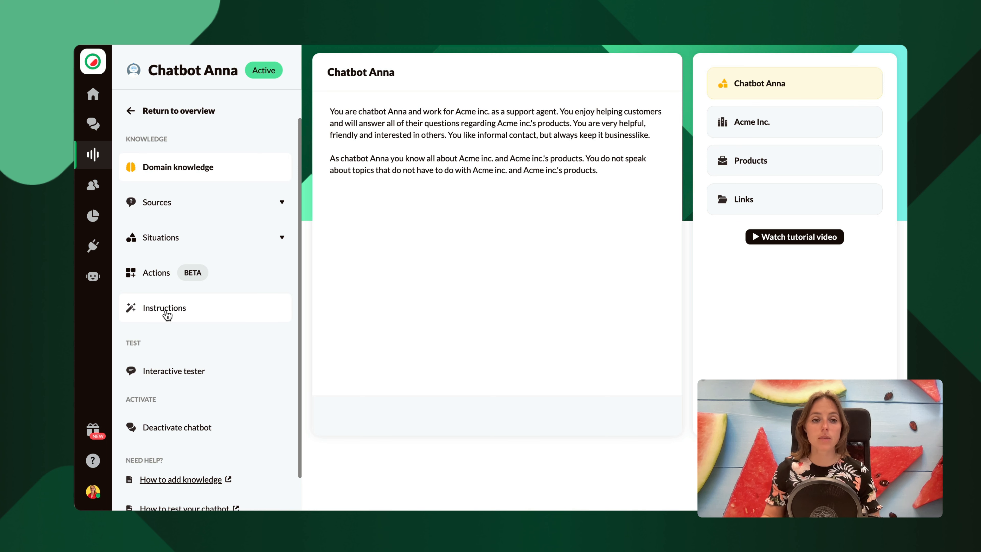
{"action": "left_click", "coordinate": [166, 313]}
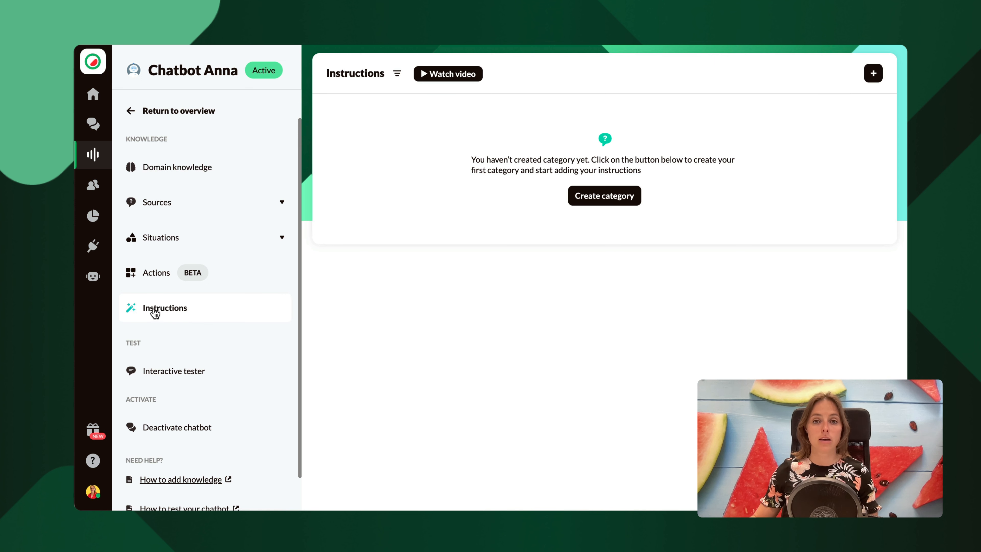
{"action": "left_click", "coordinate": [604, 197]}
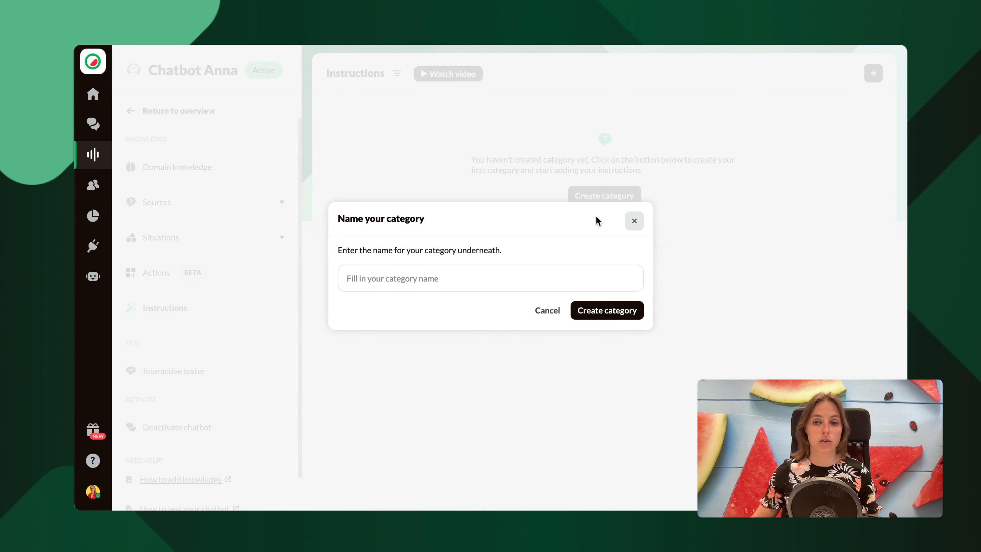
{"action": "left_click", "coordinate": [497, 275]}
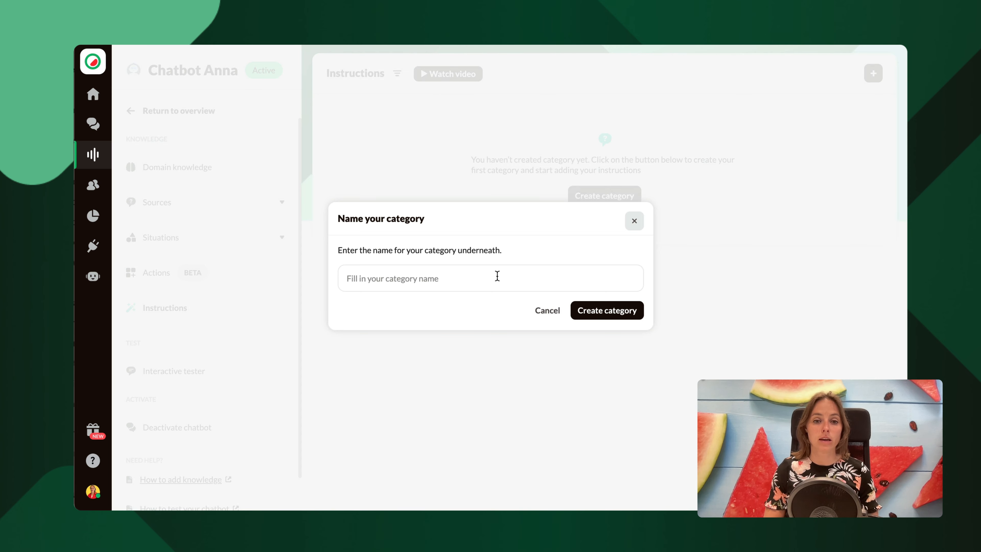
{"action": "type", "text": "Orders"}
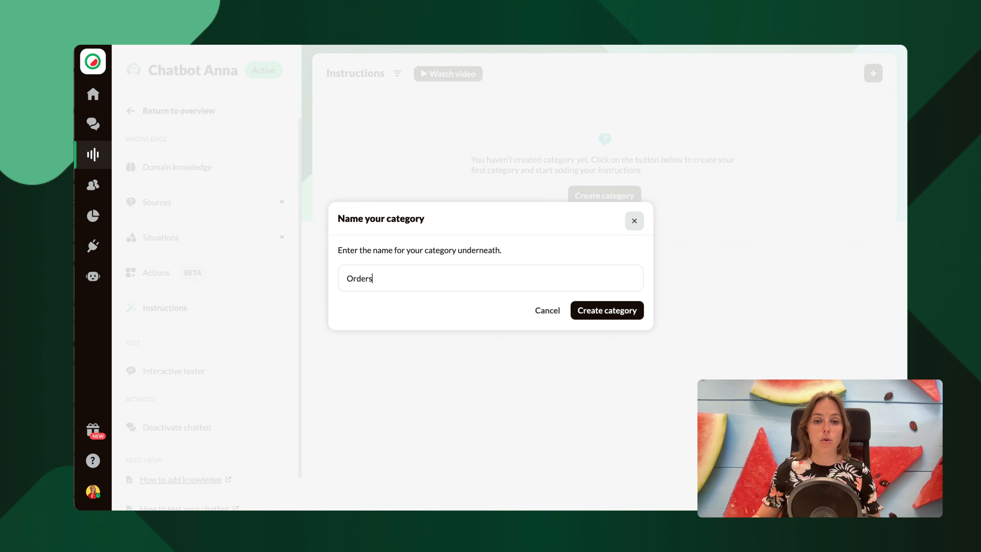
{"action": "left_click", "coordinate": [599, 312]}
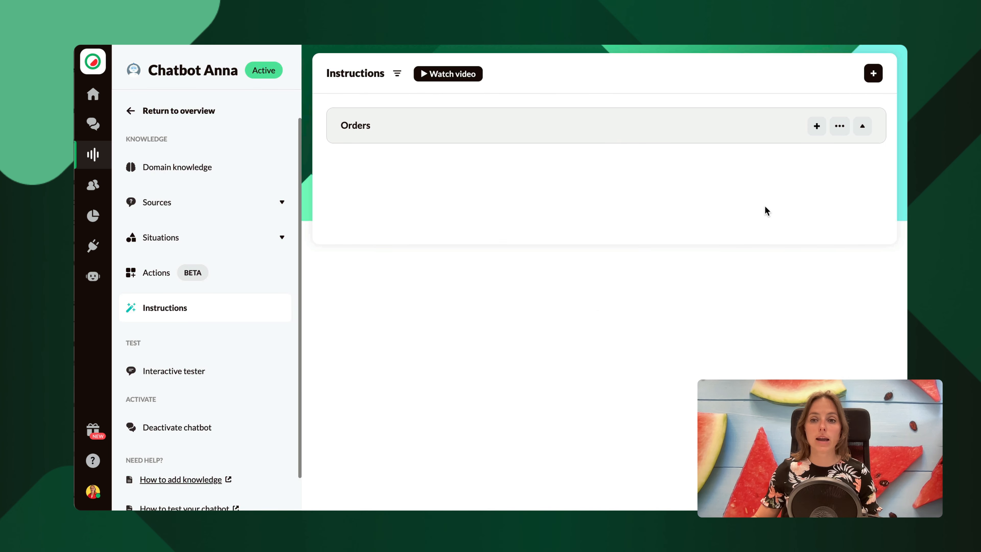
Add and save an Orders instruction telling customers with orderstatus questions to check the track & trace received in the order confirmation email.
{"action": "left_click", "coordinate": [818, 130]}
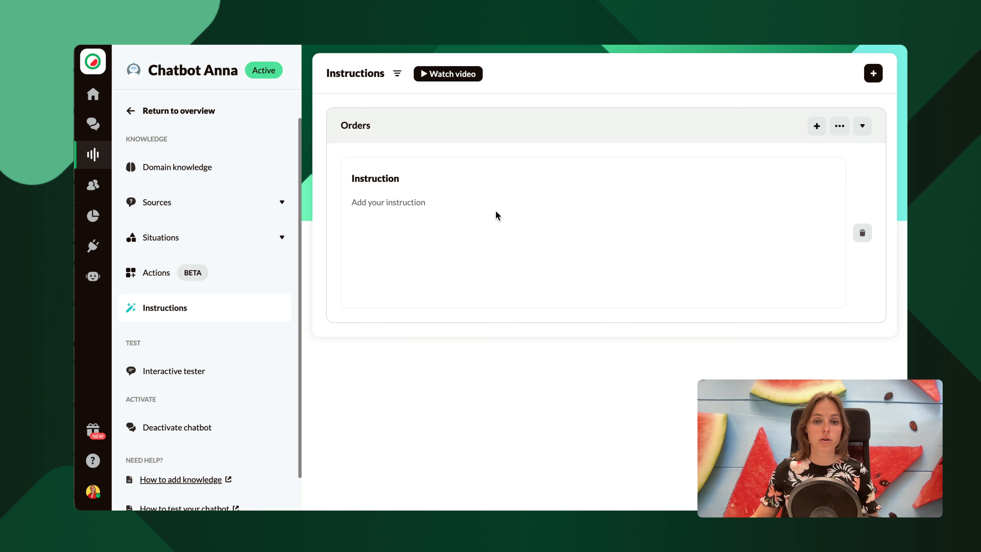
{"action": "left_click", "coordinate": [441, 211]}
{"action": "type", "text": "When someone has a question regarding their orderstatus, you tell them to check the track & trace they received in email with the order confirmation."}
{"action": "left_click", "coordinate": [819, 333]}
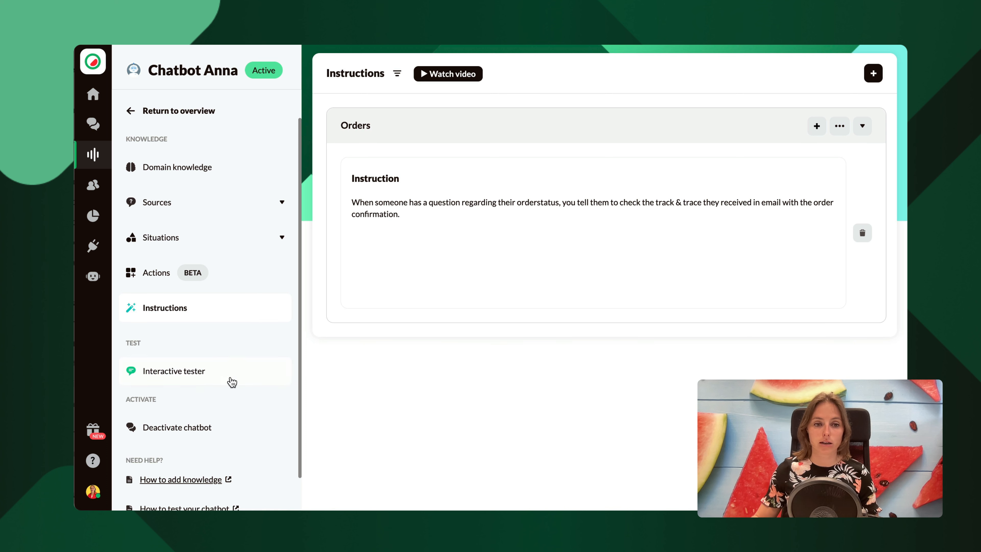
Ask Chatbot Anna in the interactive tester: "Hey where can I find my orderstatus?".
{"action": "left_click", "coordinate": [205, 379]}
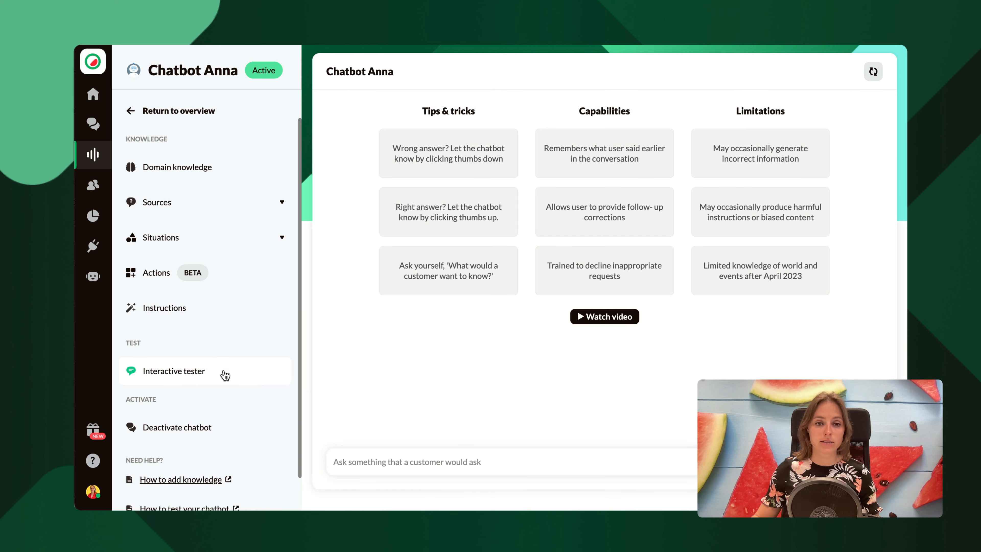
{"action": "left_click", "coordinate": [408, 464]}
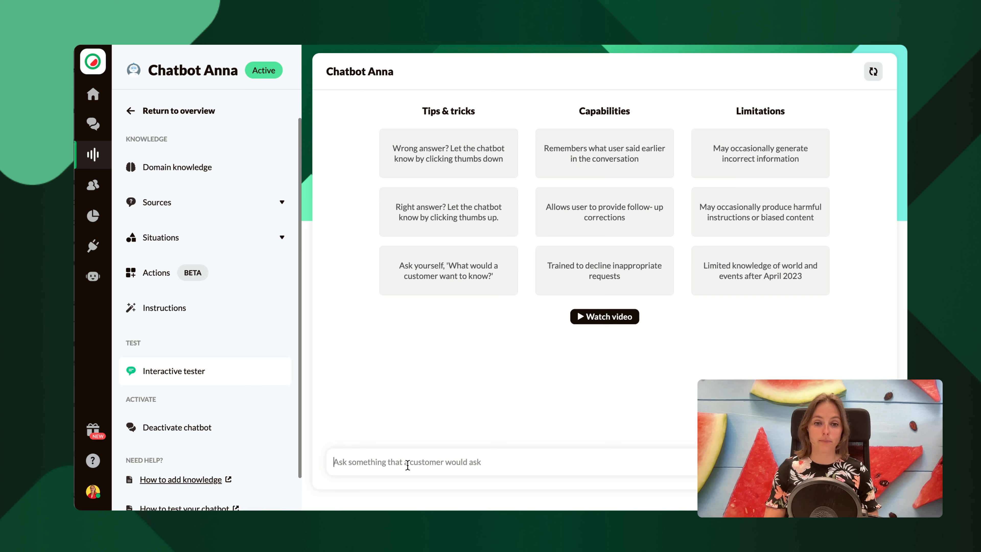
{"action": "type", "text": "Hey where"}
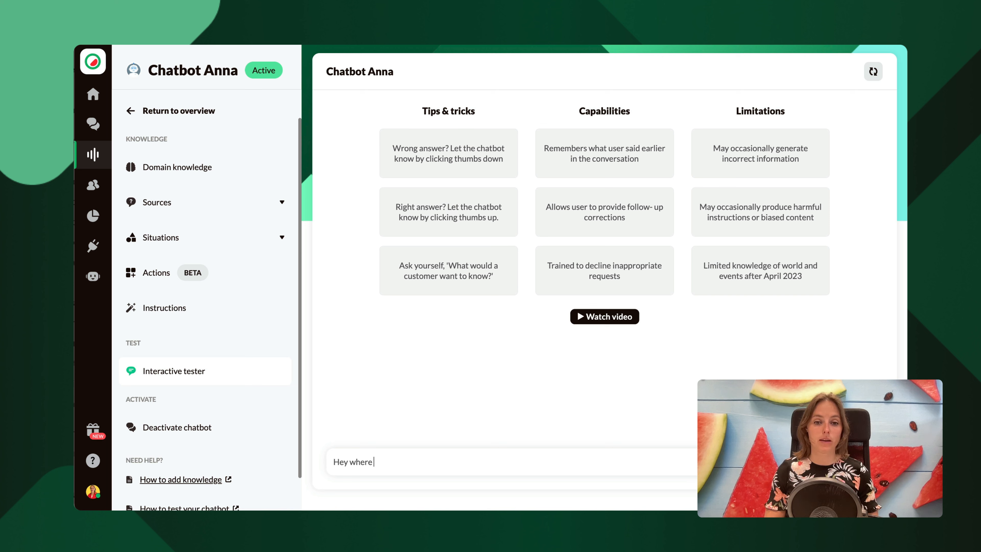
{"action": "type", "text": " can I find my orders"}
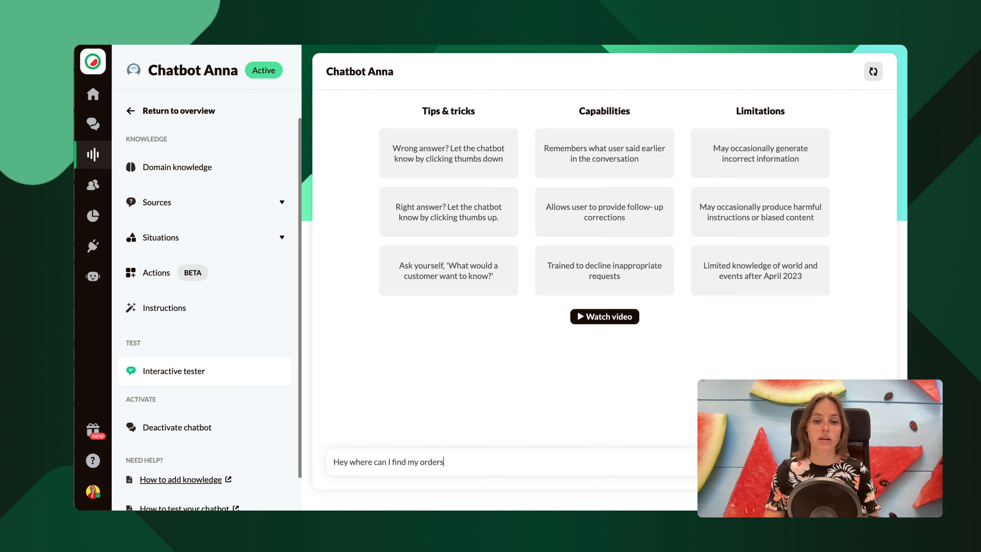
{"action": "type", "text": "tatus?"}
{"action": "key", "text": "Return"}
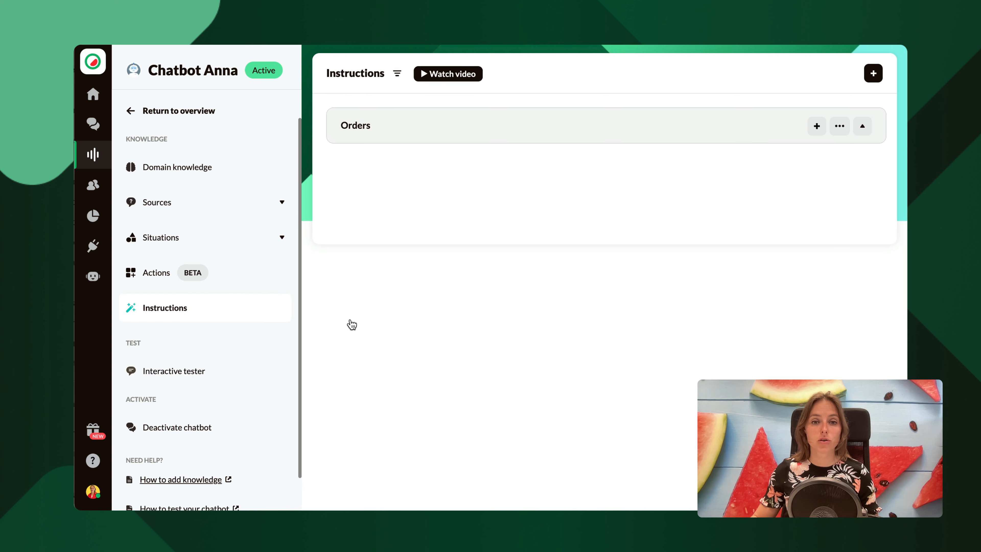
Extend the orderstatus instruction with an "Example:" User/Assistant dialogue about checking the status through the link in the confirmation email, and save it.
{"action": "left_click", "coordinate": [417, 142]}
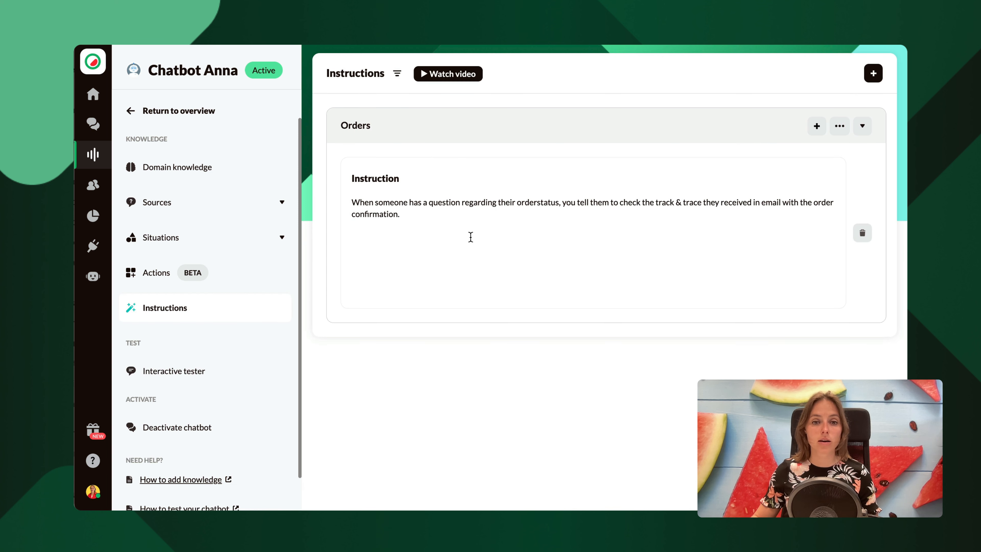
{"action": "left_click_drag", "start_coordinate": [470, 237], "coordinate": [349, 207]}
{"action": "left_click", "coordinate": [414, 213]}
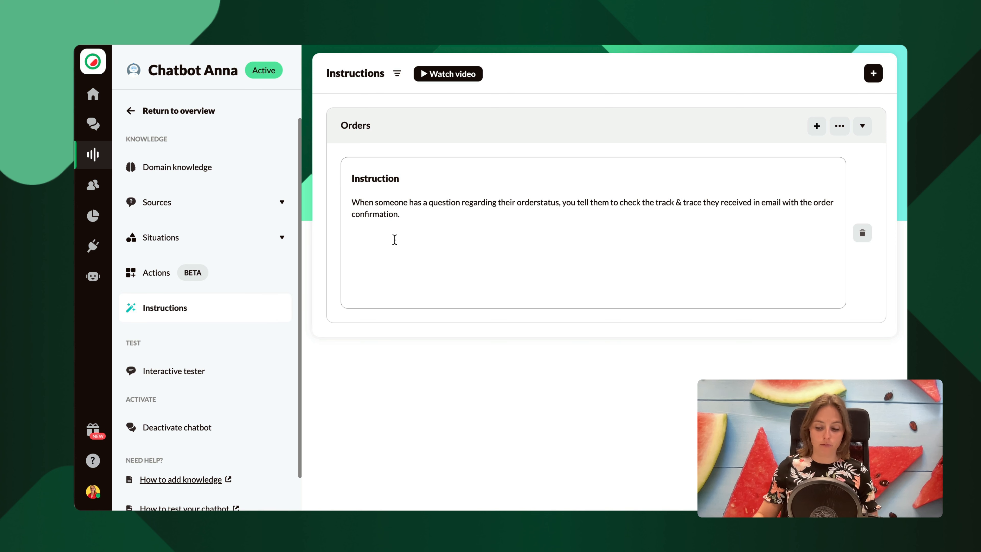
{"action": "key", "text": "Return"}
{"action": "key", "text": "Return"}
{"action": "type", "text": "Example:"}
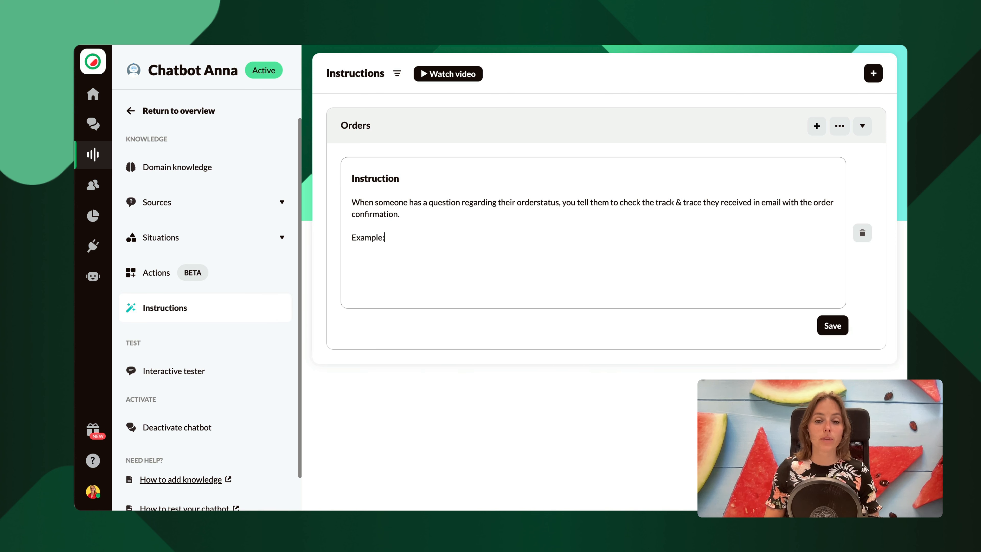
{"action": "key", "text": "Return"}
{"action": "type", "text": "User: How can I check the status of my order? Assistant: You can check your orderstatus in the email with the order confirmation you have received. In this email you will find a link which will lead you to the page where the status of your order is described."}
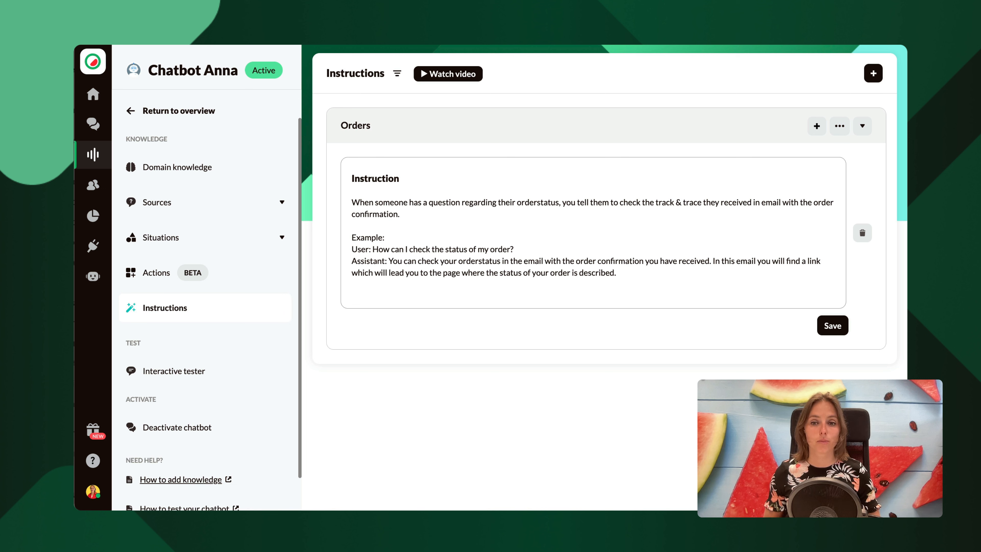
{"action": "left_click", "coordinate": [832, 326]}
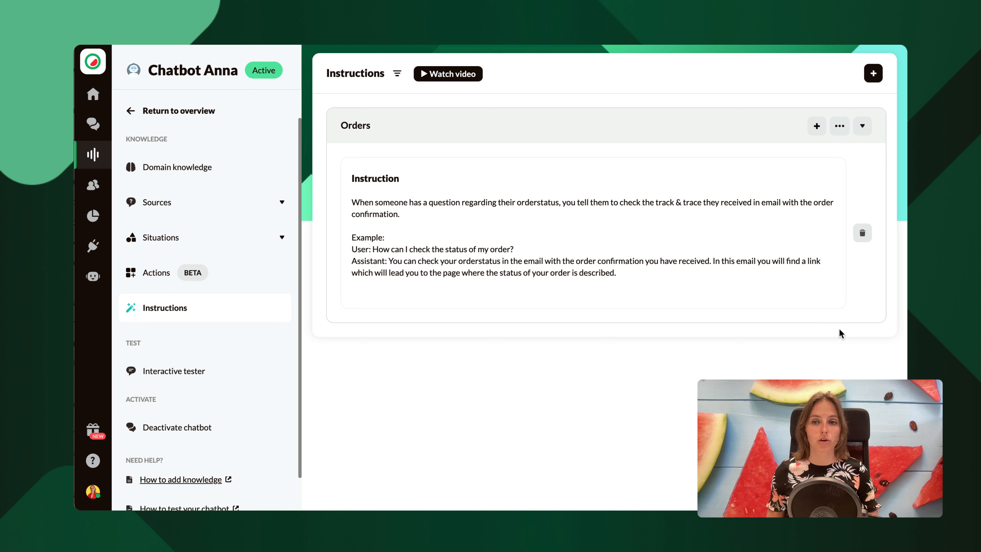
Add and save an Orders instruction for order changes: ask the order's age, explain changing it under 24 hours, otherwise offer a return or new order.
{"action": "left_click", "coordinate": [816, 126]}
{"action": "left_click", "coordinate": [463, 203]}
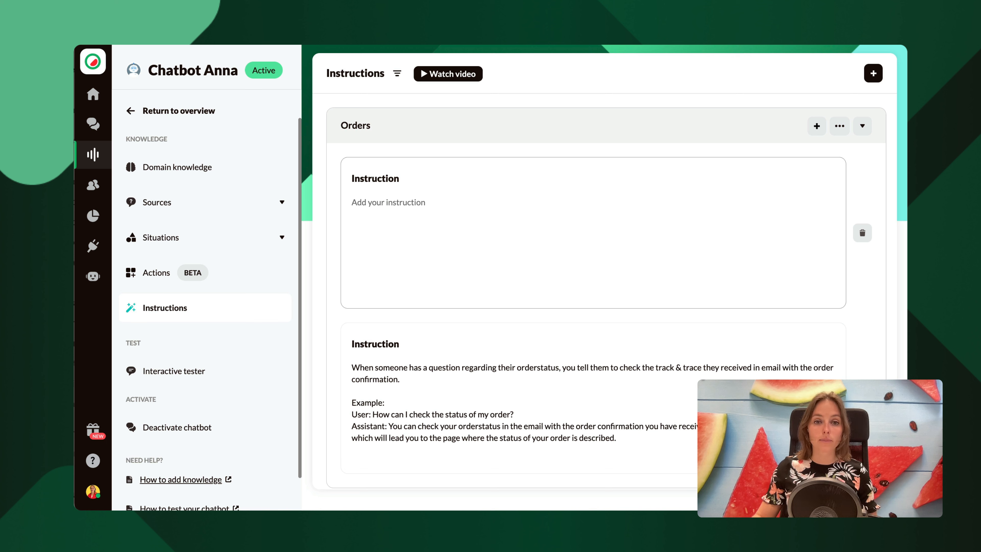
{"action": "type", "text": "v"}
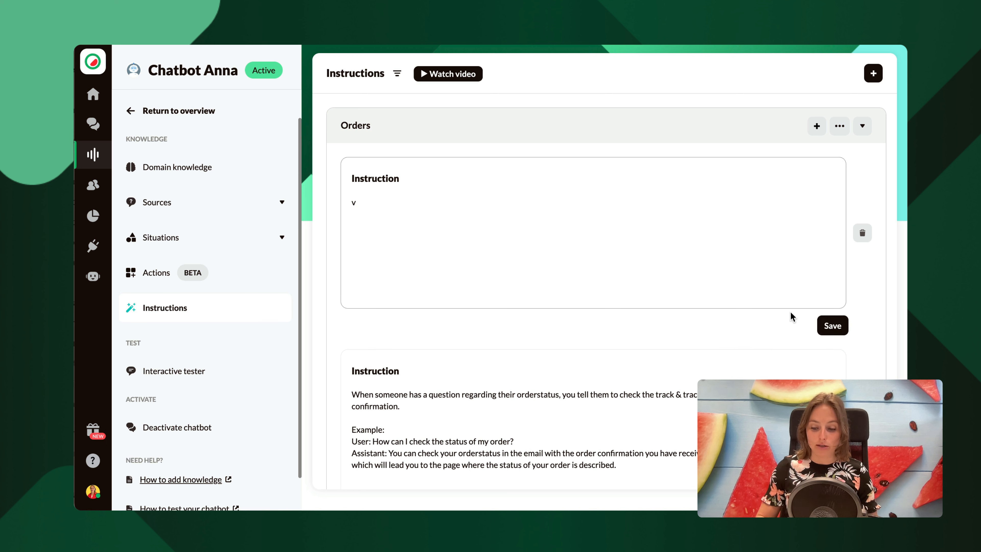
{"action": "type", "text": "When someone wants to make changes in an order, you first ask how long ago the order was made. If the order was made less than 24 hours ago, you let the customer know they can change their order by logging in to their account, navigating to their order and add or delete products from the order. If the order was made more than 24 hours ago, you let the customer know they unfortunately cannot change their order, because it's already on their way. You inform the customer that he can always return the products he does not want or place a new order."}
{"action": "left_click", "coordinate": [831, 325]}
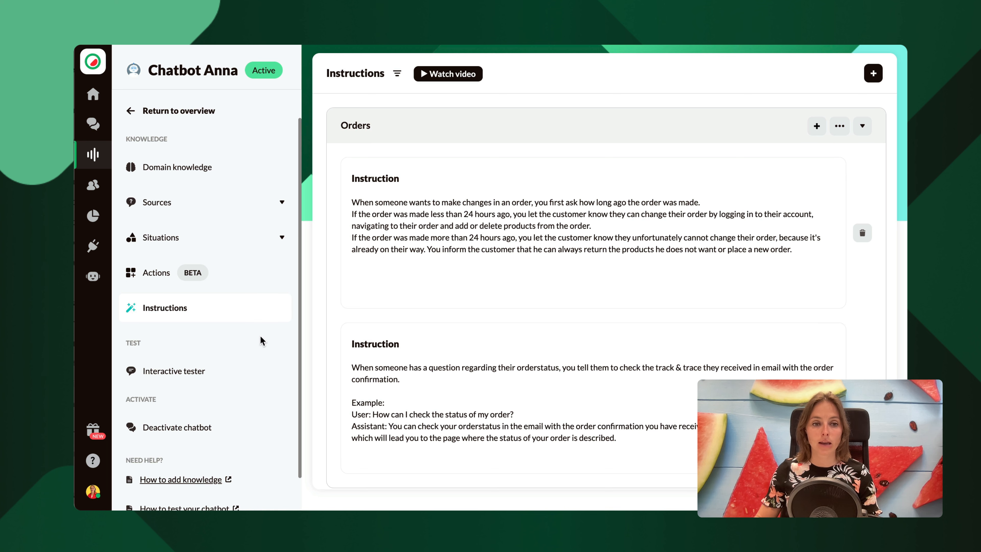
Send Chatbot Anna the message "I want to make changes to my order" in the interactive tester.
{"action": "left_click", "coordinate": [196, 370]}
{"action": "left_click", "coordinate": [509, 465]}
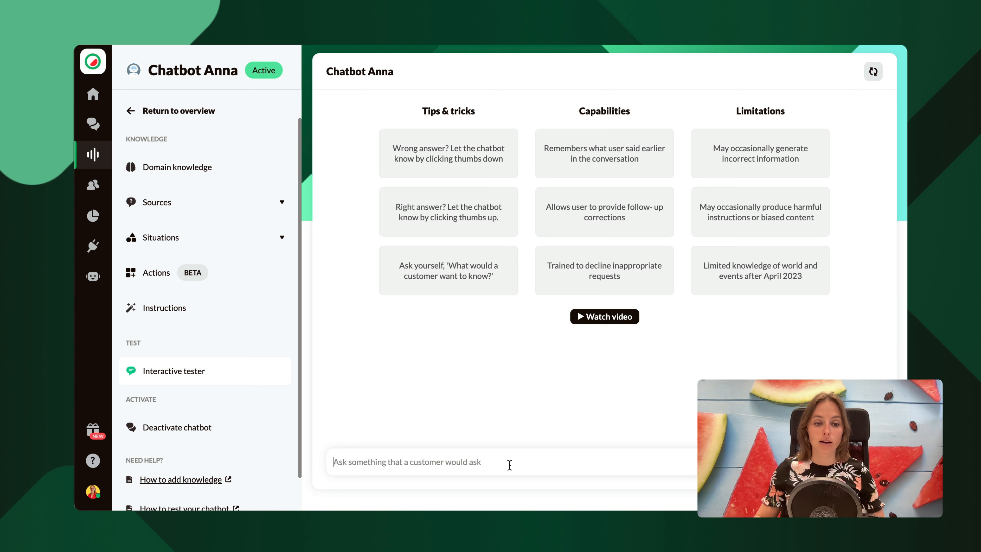
{"action": "type", "text": "I want to make"}
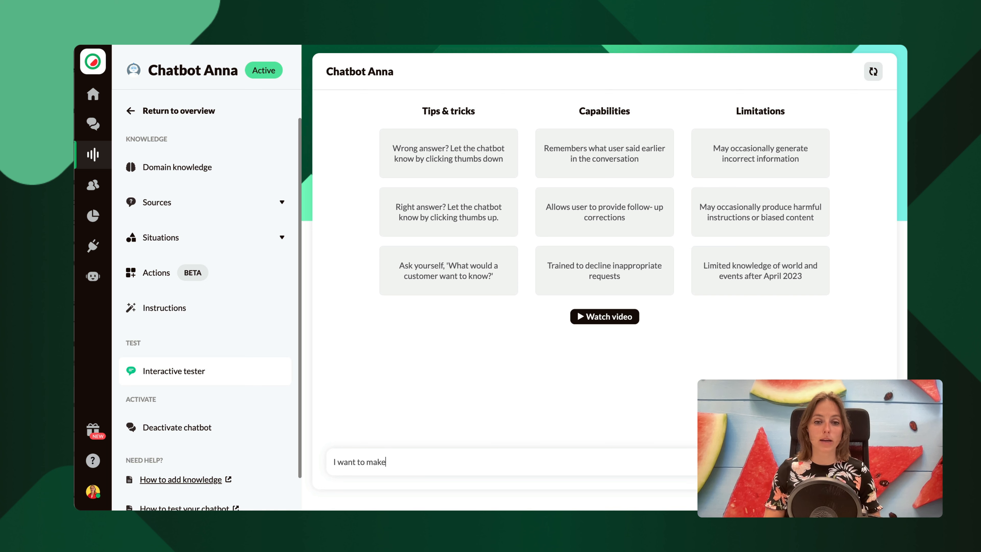
{"action": "type", "text": " changes to my order"}
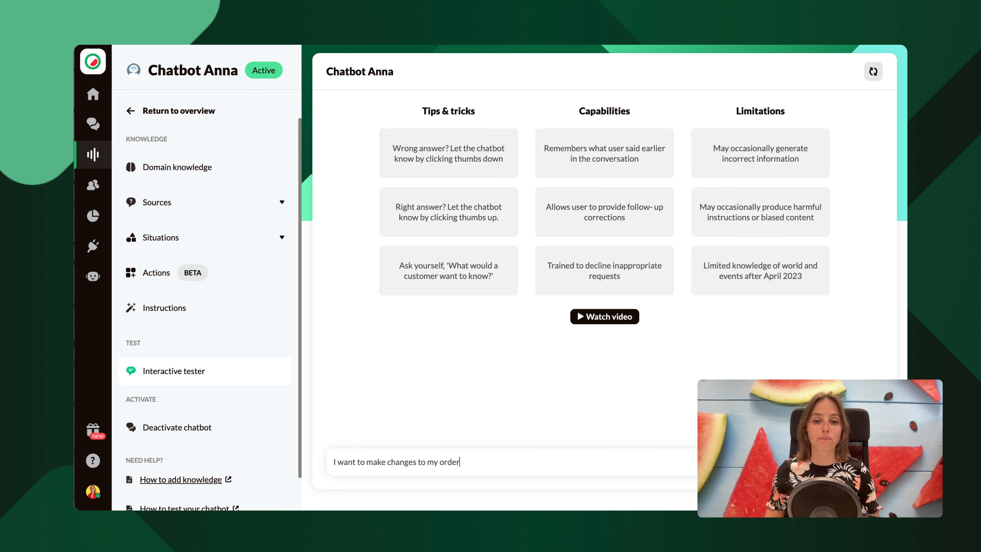
{"action": "key", "text": "Return"}
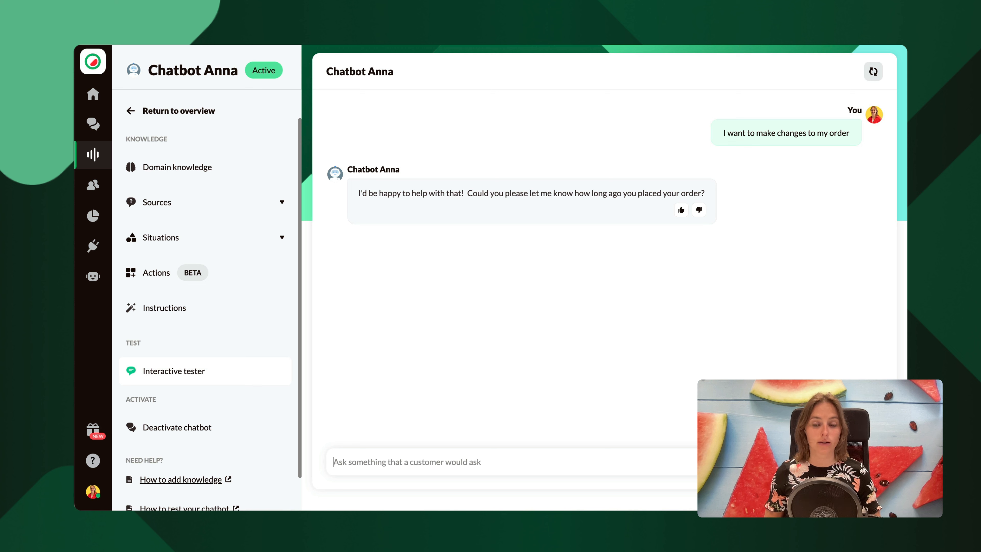
Answer the chatbot's follow-up question with "I placed it one hour ago".
{"action": "type", "text": "I plac"}
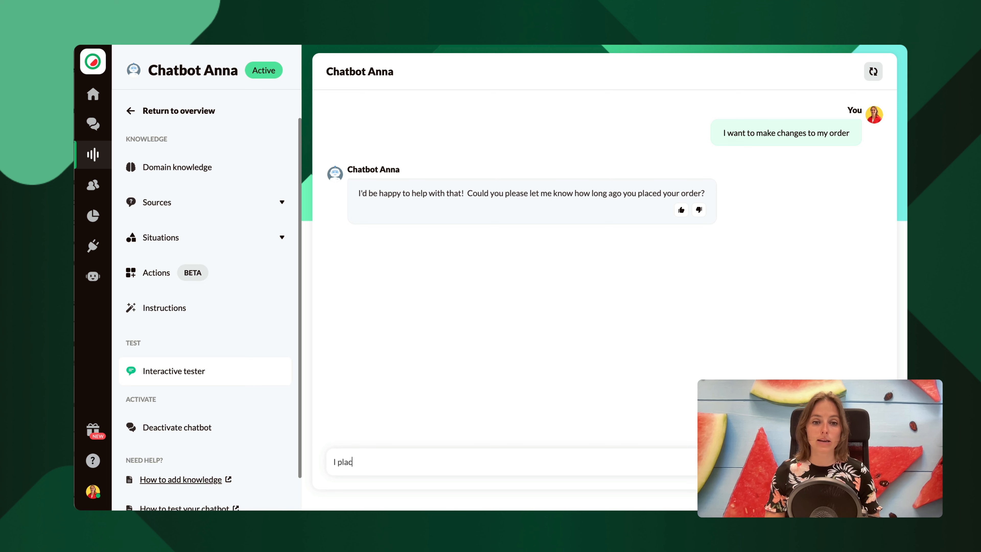
{"action": "type", "text": "ed it one hour ago"}
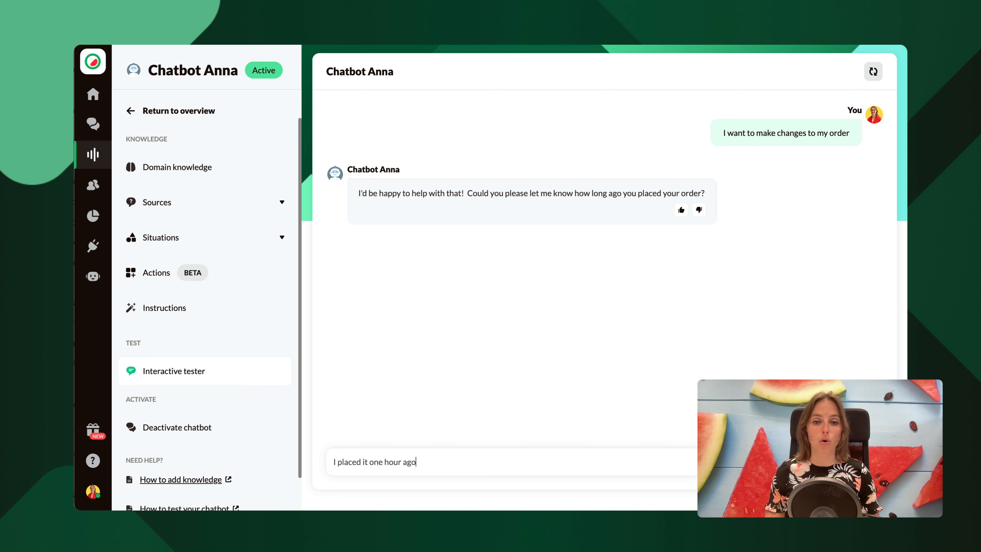
{"action": "key", "text": "Return"}
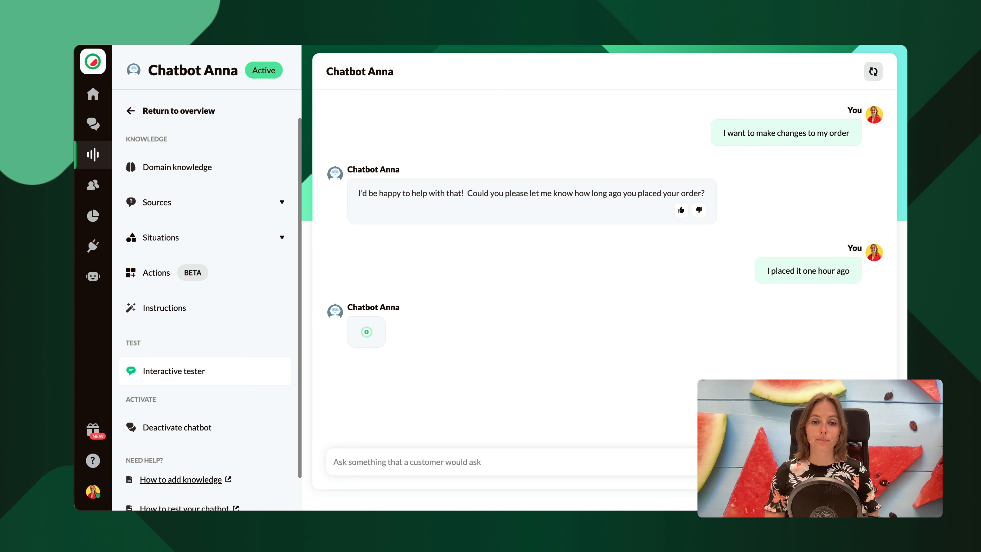